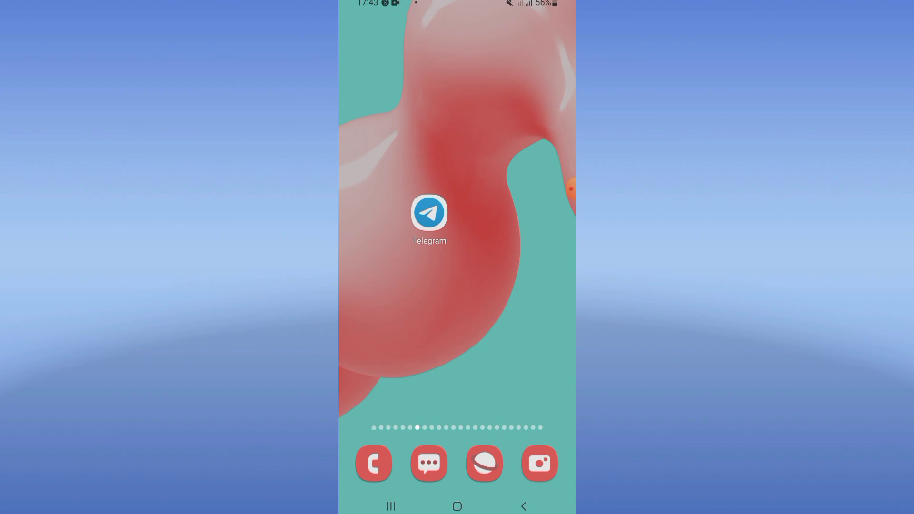
Bring up the app drawer listing installed apps like Settings, Calendar and Play Store
{"action": "left_click_drag", "start_coordinate": [430, 322], "coordinate": [428, 179]}
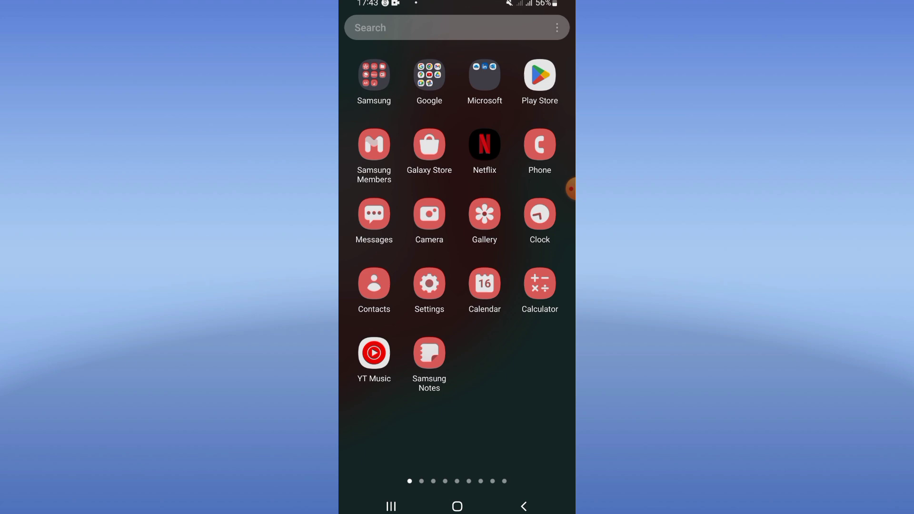
{"action": "left_click_drag", "start_coordinate": [568, 190], "coordinate": [513, 267]}
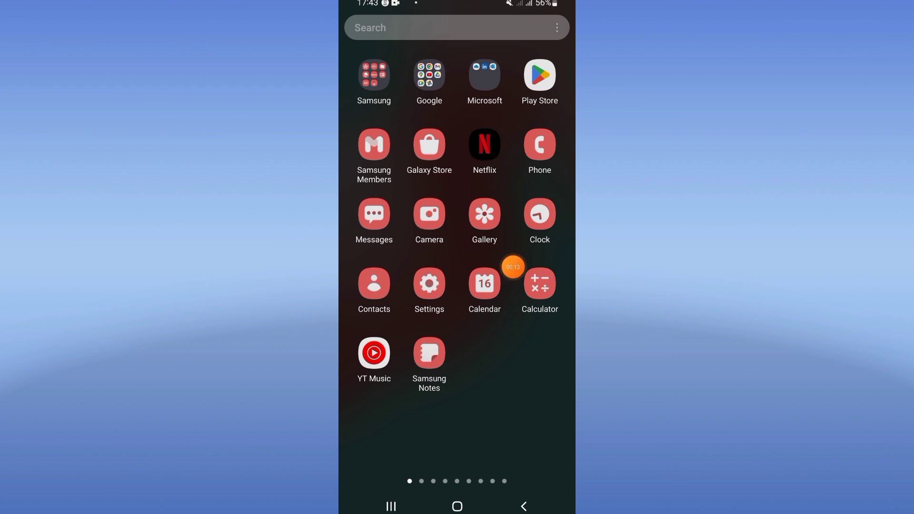
In Settings > Apps, search 'telegr' and open Telegram's App info page
{"action": "left_click", "coordinate": [430, 285]}
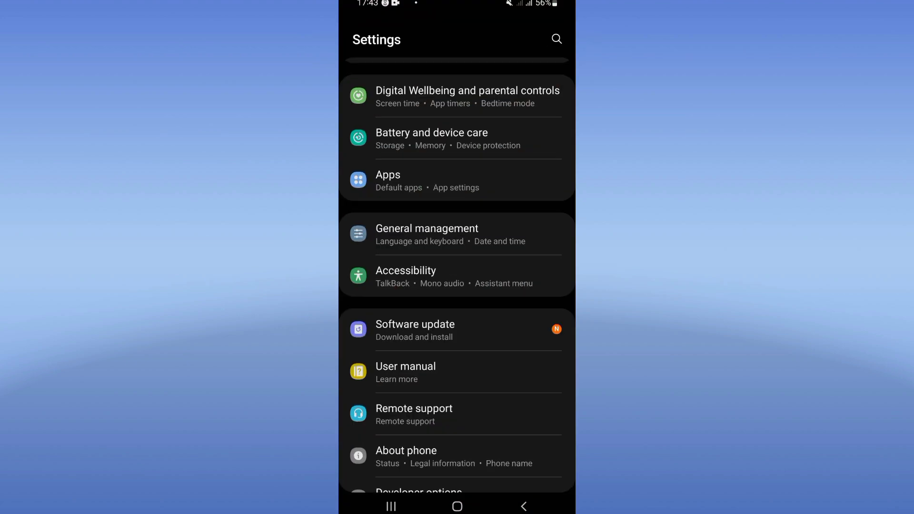
{"action": "left_click", "coordinate": [458, 180]}
{"action": "left_click", "coordinate": [530, 40]}
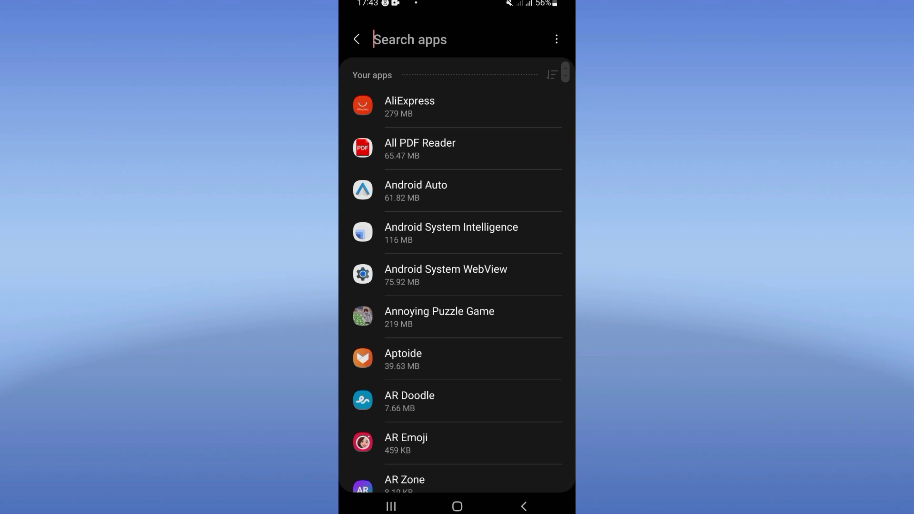
{"action": "type", "text": "tel"}
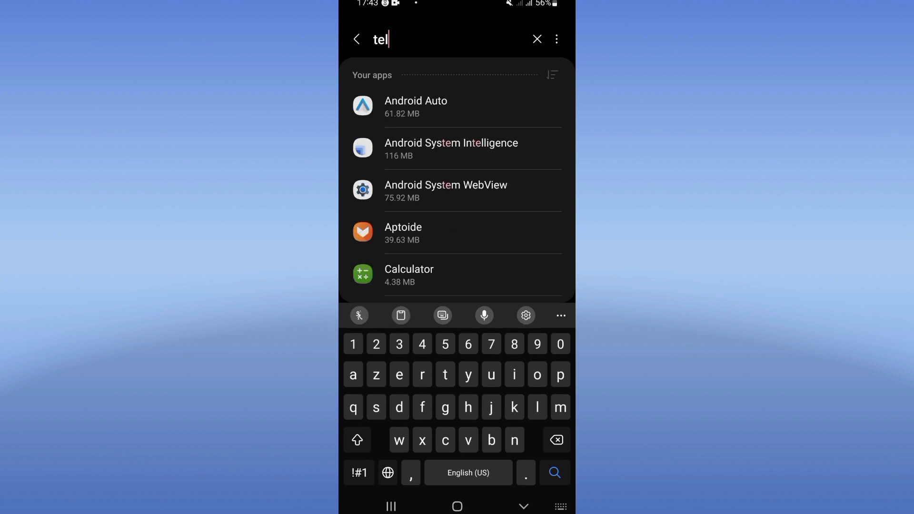
{"action": "type", "text": "egr"}
{"action": "left_click", "coordinate": [457, 106]}
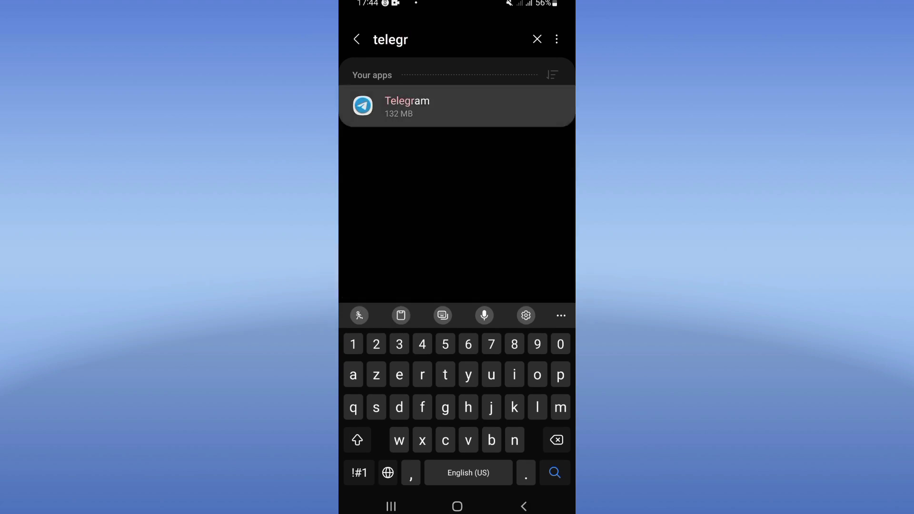
{"action": "scroll", "coordinate": [458, 287], "scroll_direction": "down", "scroll_amount": 3}
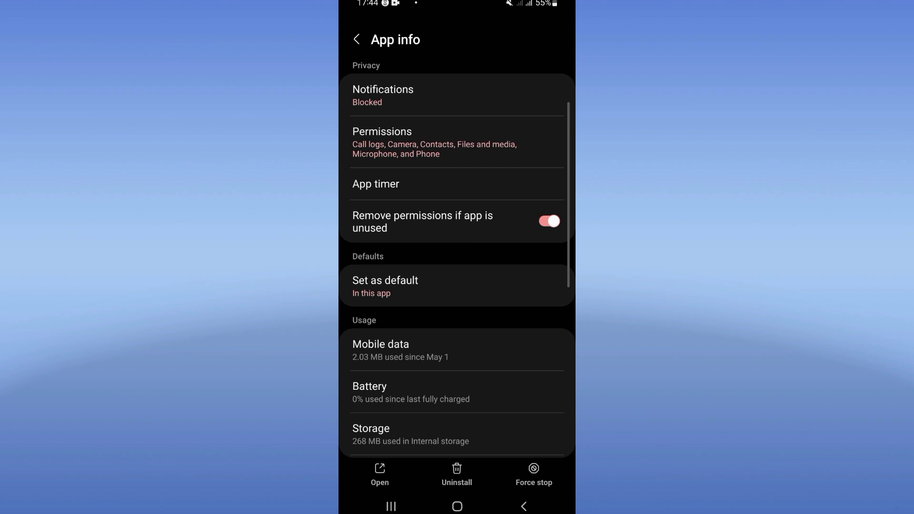
{"action": "scroll", "coordinate": [457, 286], "scroll_direction": "down", "scroll_amount": 2}
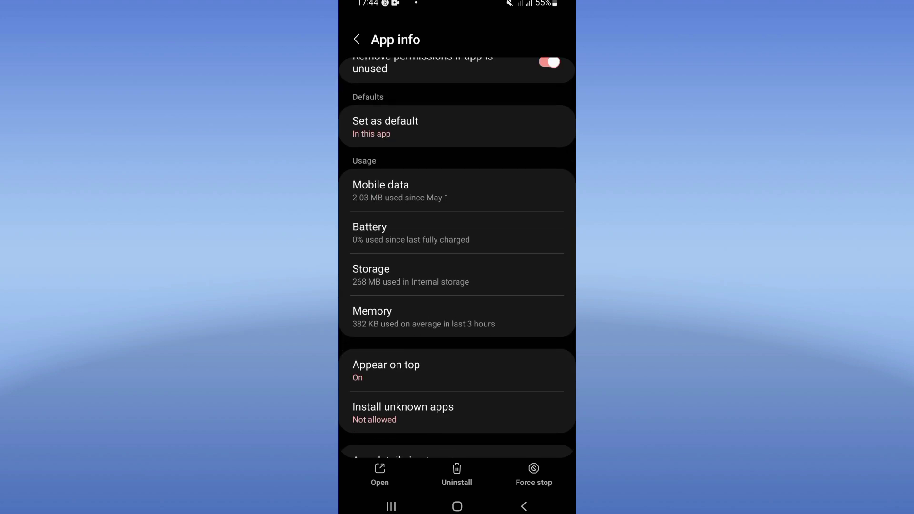
Clear Telegram's 136 MB cache, then force-stop Telegram and confirm with OK
{"action": "left_click", "coordinate": [457, 274]}
{"action": "left_click", "coordinate": [515, 475]}
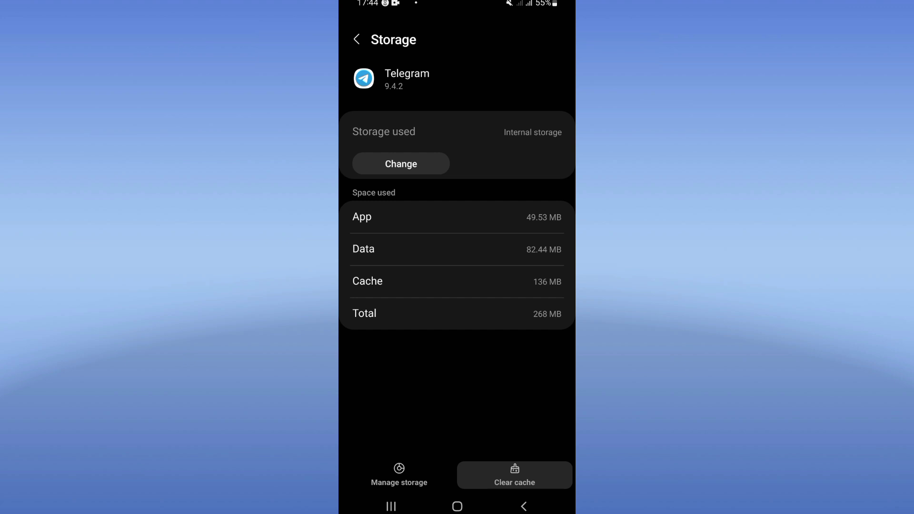
{"action": "left_click", "coordinate": [524, 507]}
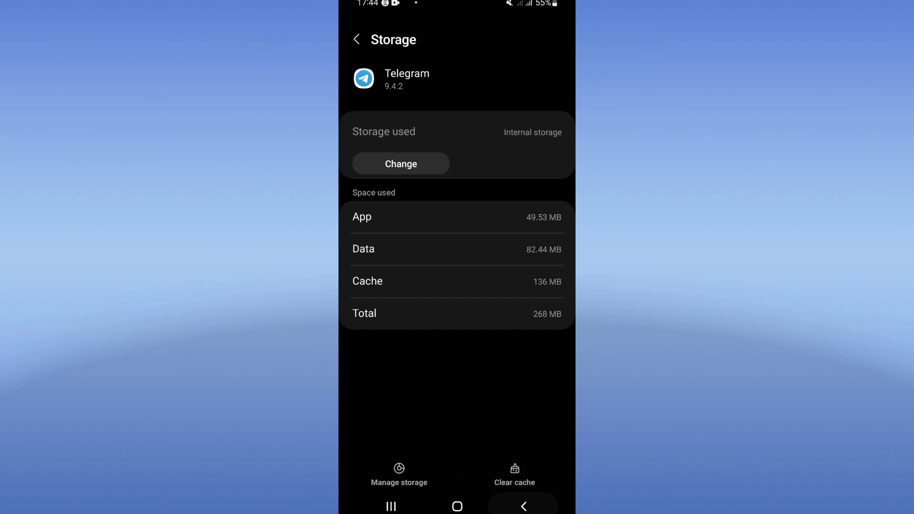
{"action": "left_click", "coordinate": [534, 475]}
{"action": "left_click", "coordinate": [511, 460]}
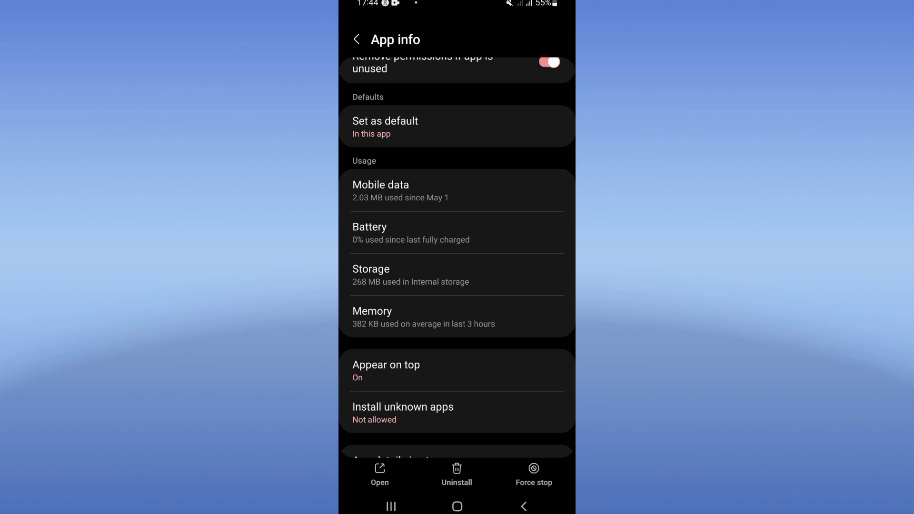
Go to the home screen, show the power-off and restart menu, then dismiss it
{"action": "left_click", "coordinate": [457, 507]}
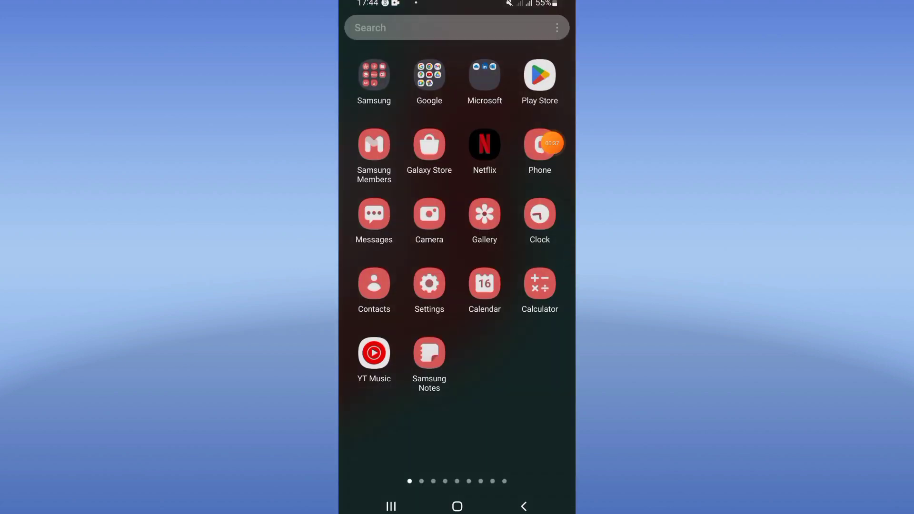
{"action": "key", "text": "Escape"}
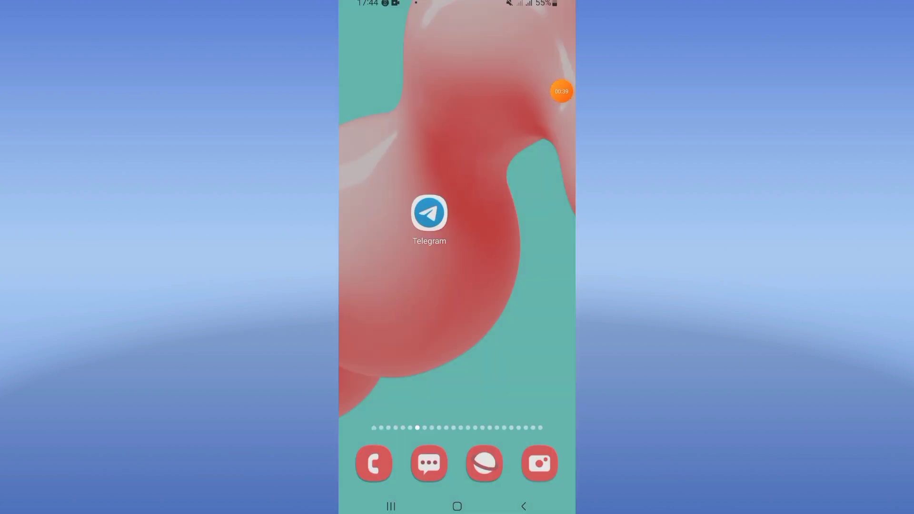
{"action": "key", "text": "XF86PowerOff"}
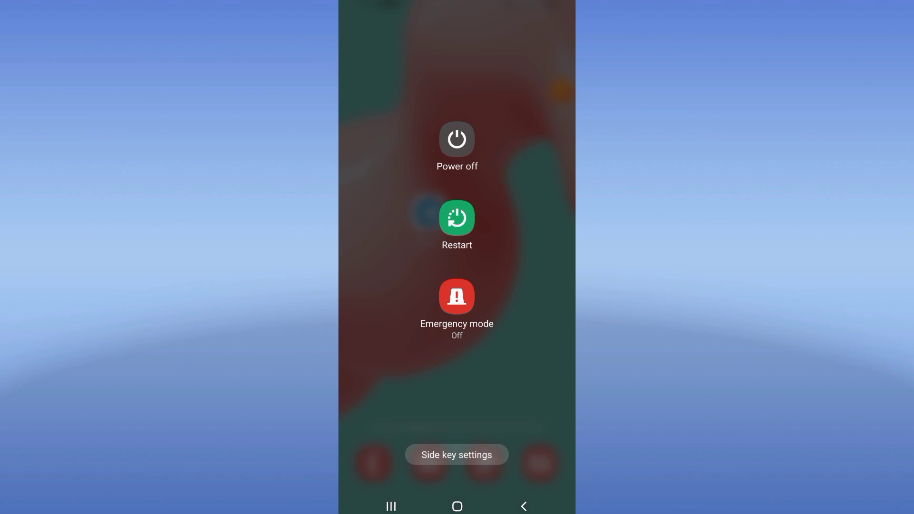
{"action": "left_click", "coordinate": [429, 212]}
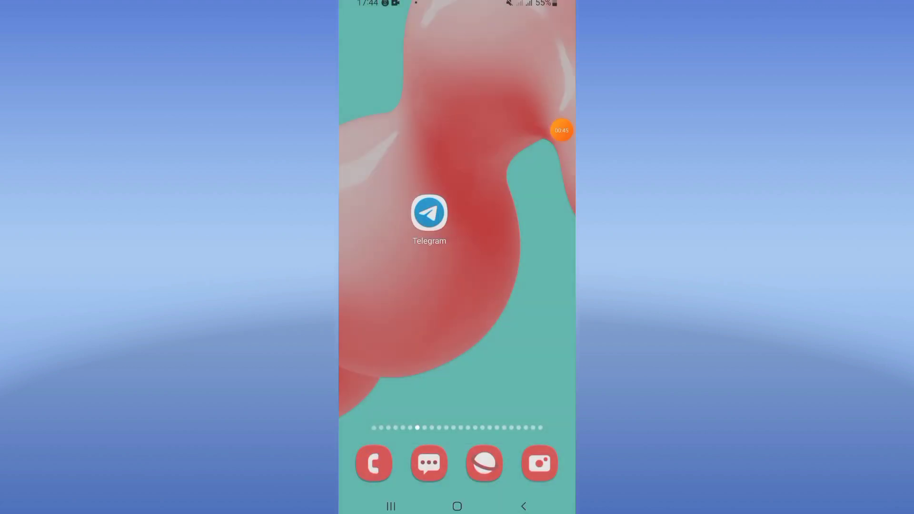